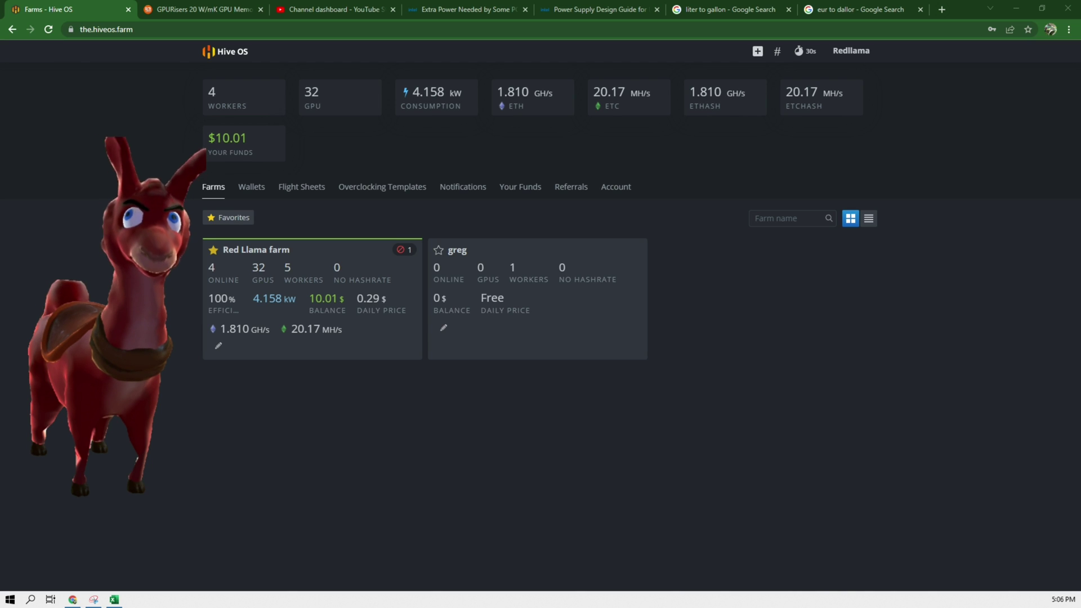
left_click(330, 296)
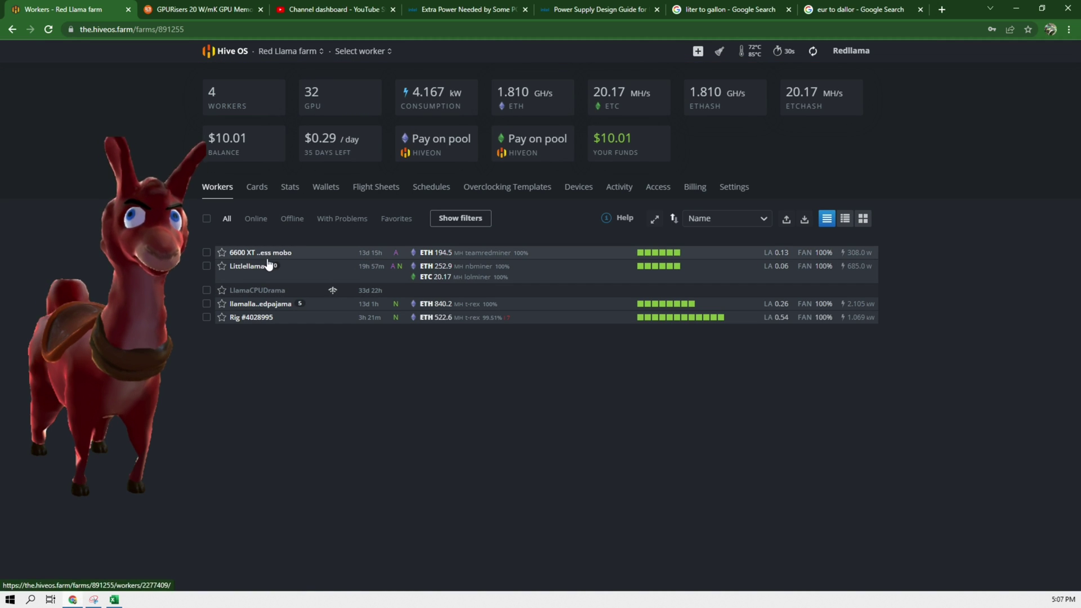
left_click(244, 305)
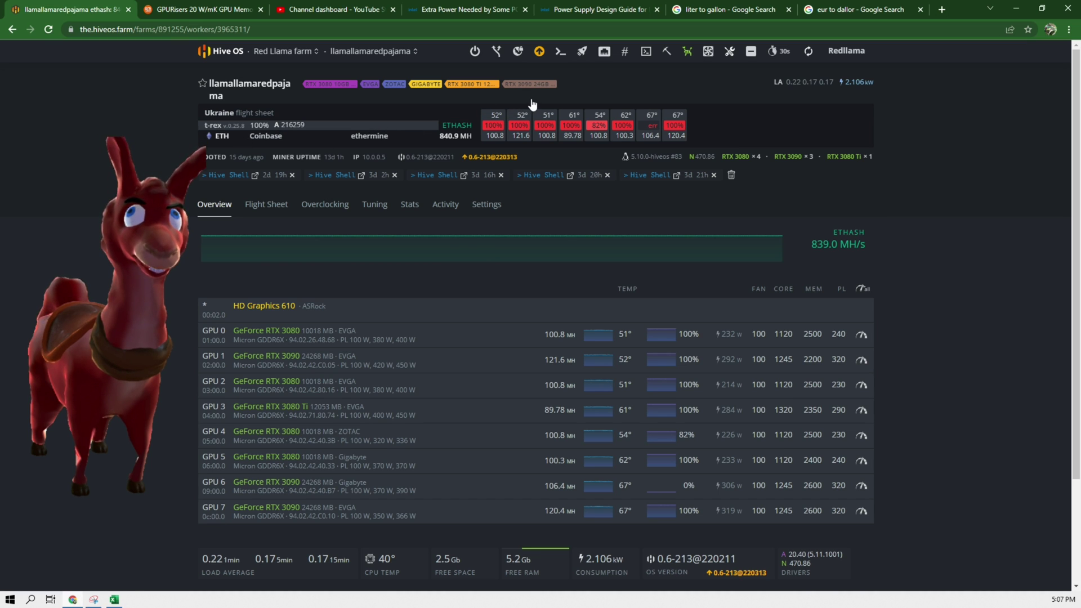
left_click(539, 52)
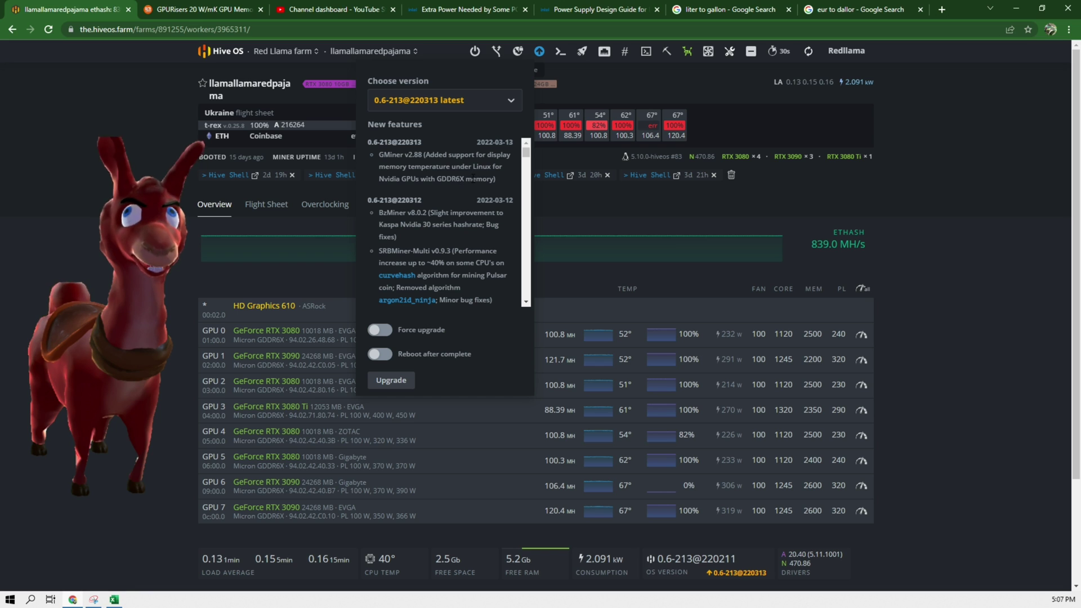
left_click(381, 331)
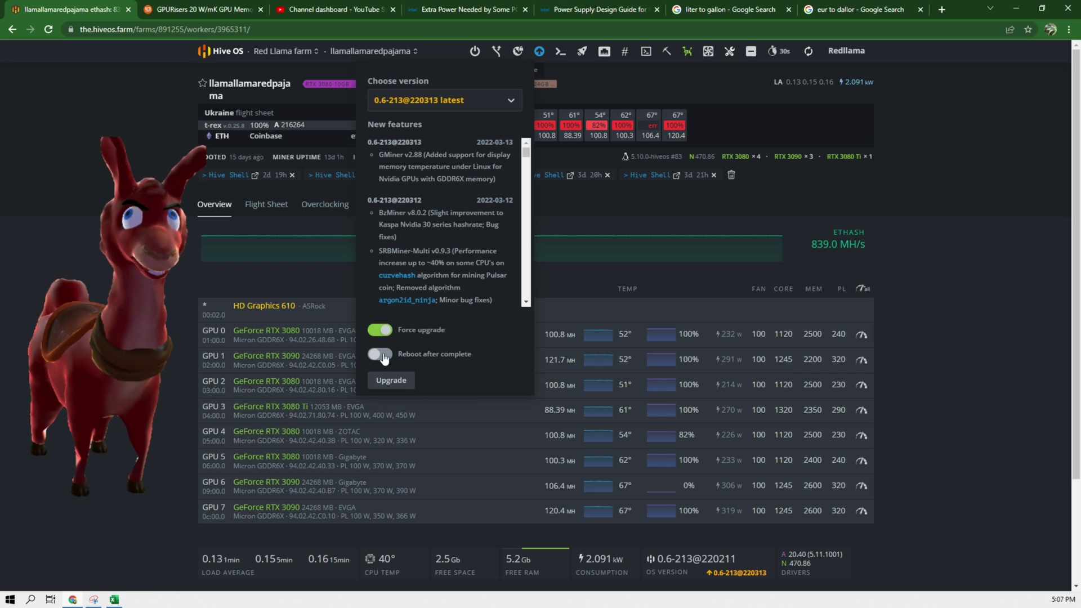
left_click(385, 358)
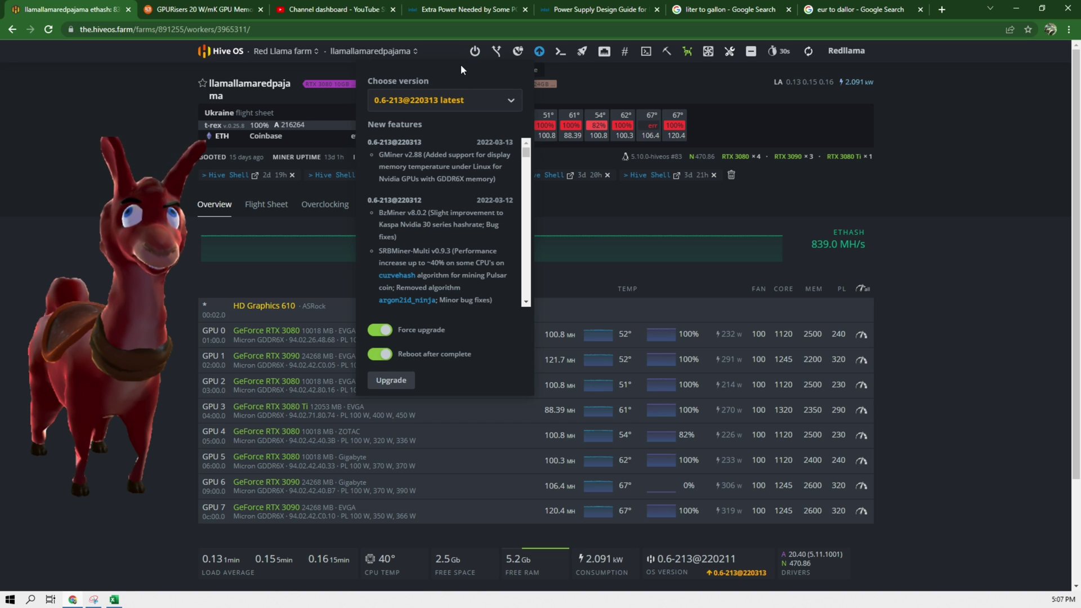
left_click(382, 331)
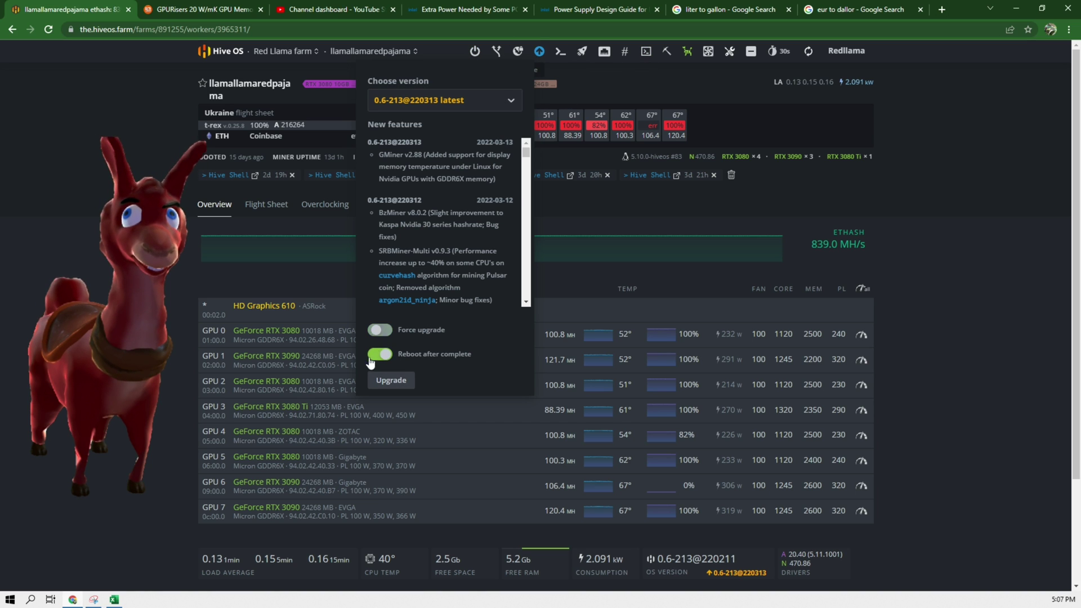
left_click(648, 53)
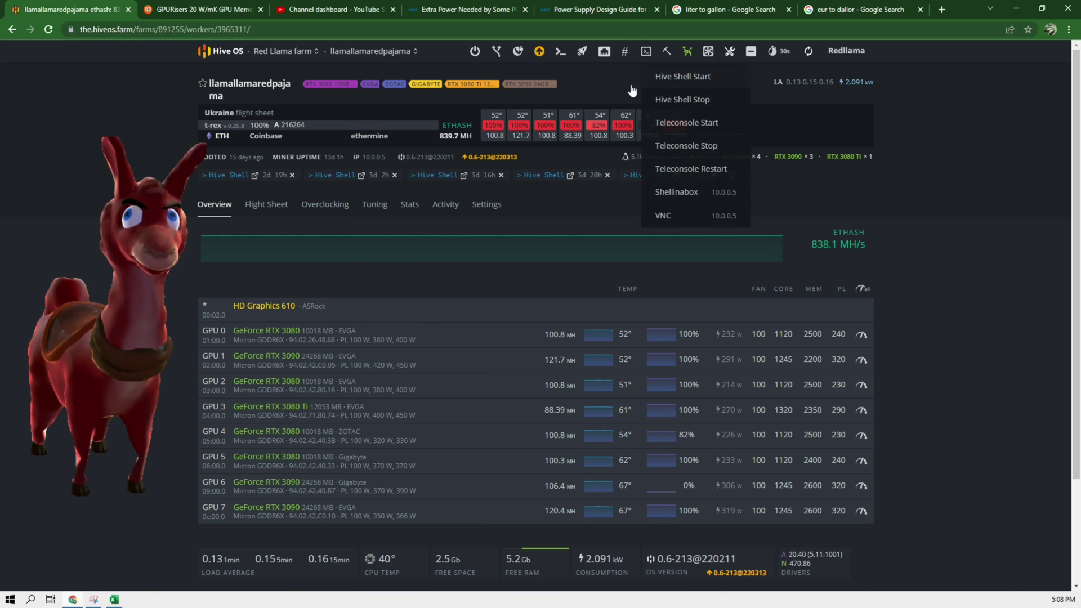
left_click(667, 54)
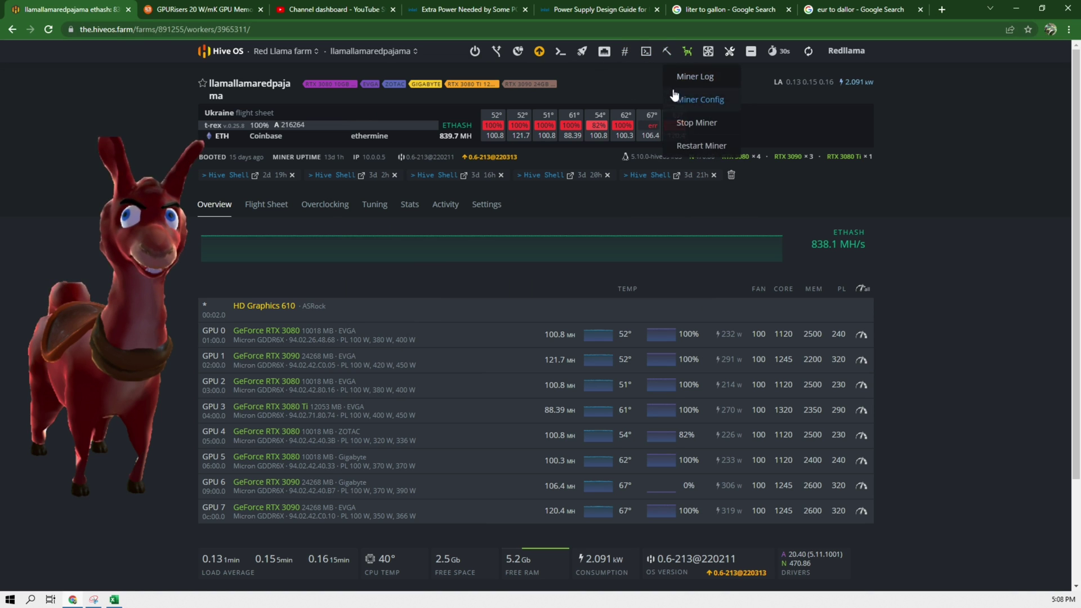
left_click(698, 124)
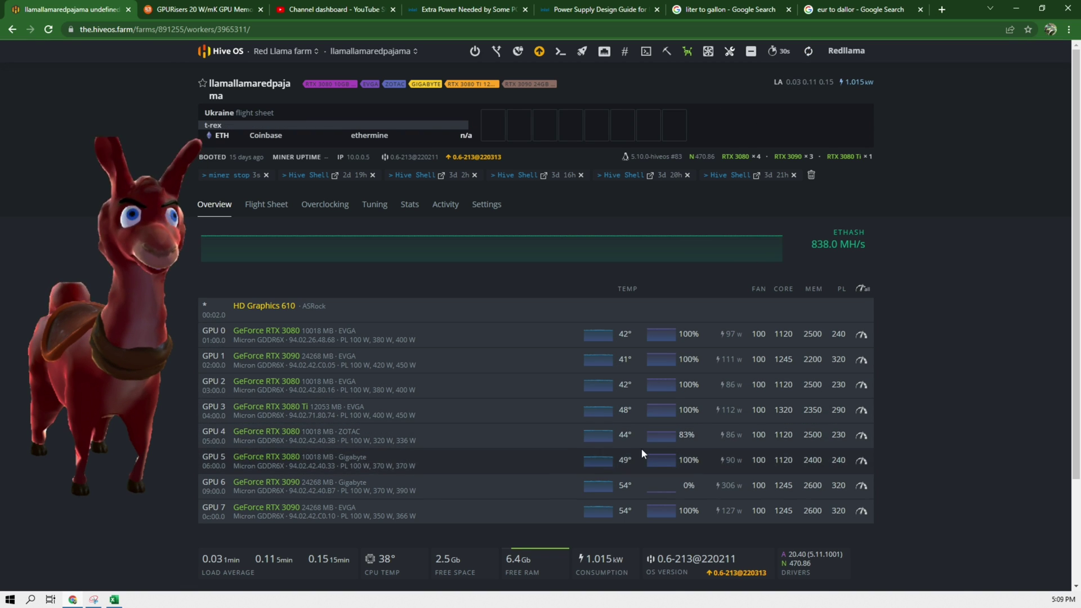
left_click(541, 54)
left_click(390, 331)
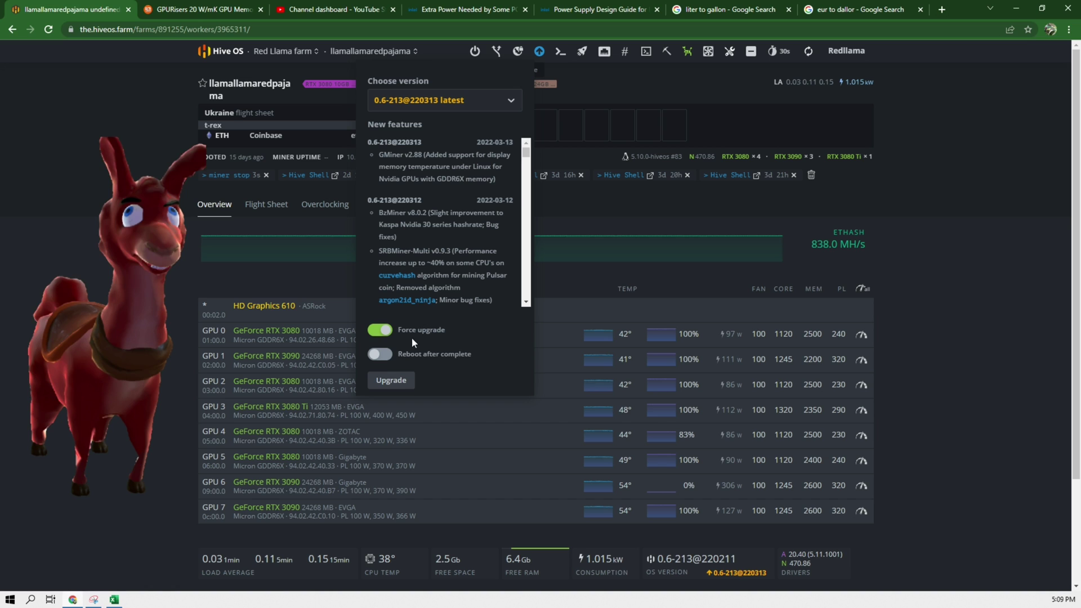
left_click(379, 357)
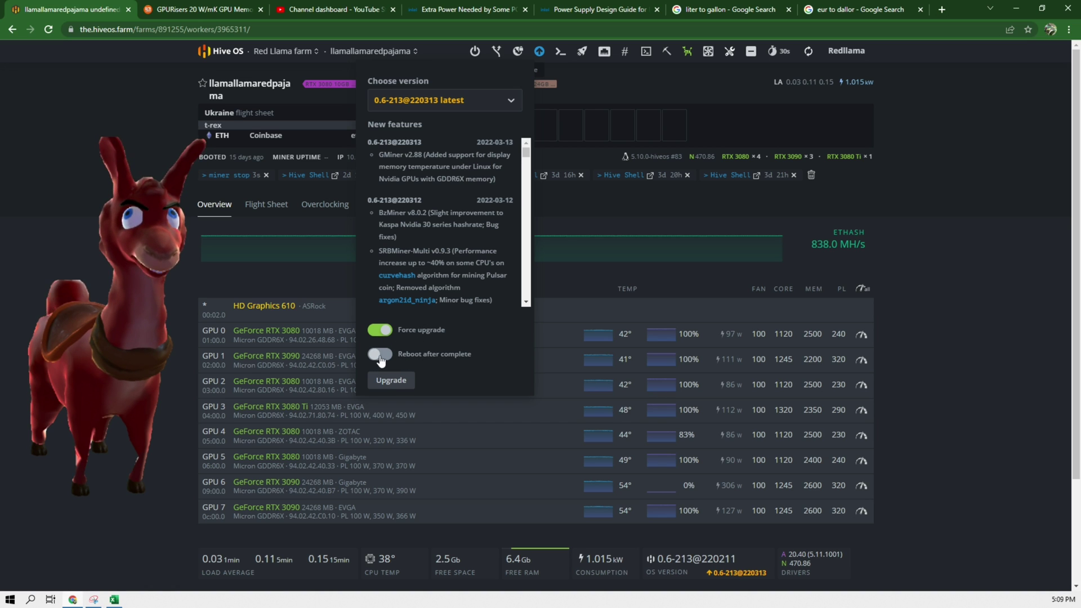
left_click(390, 381)
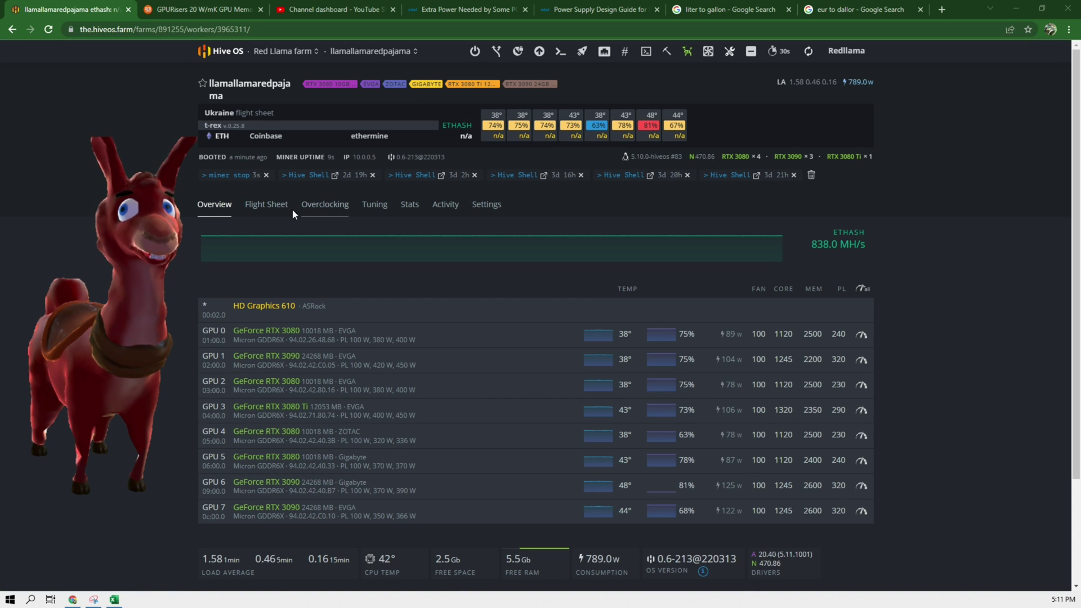
left_click(280, 207)
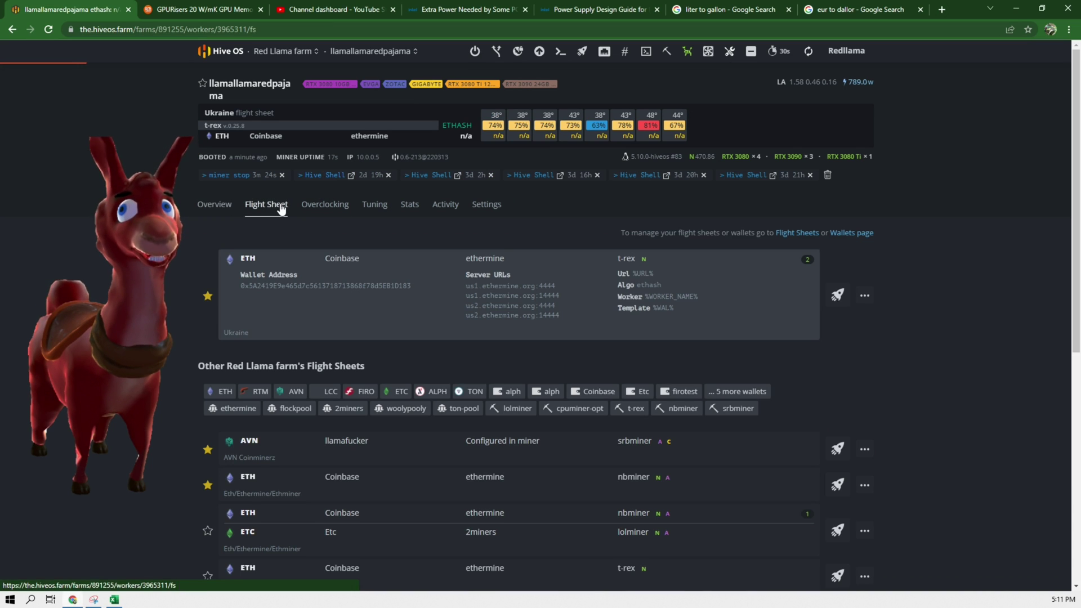
left_click(866, 308)
left_click(853, 412)
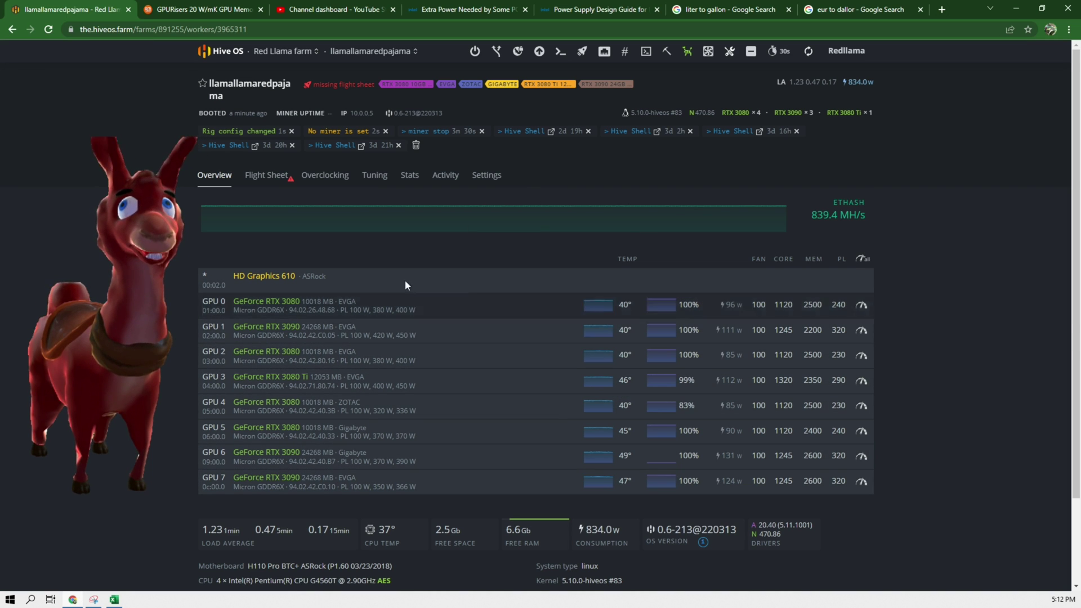
left_click(261, 181)
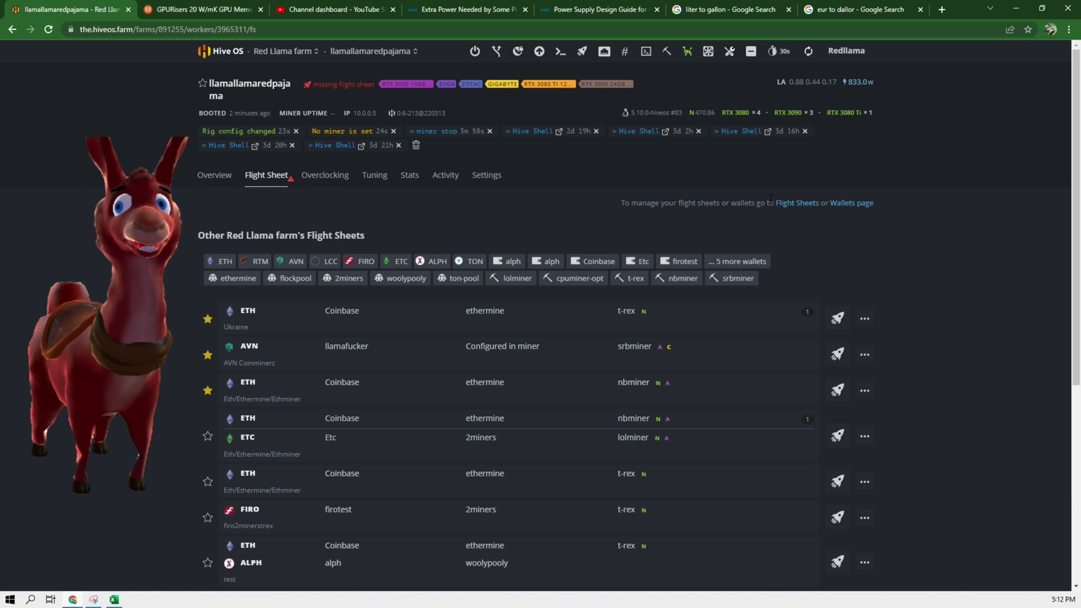
left_click(790, 204)
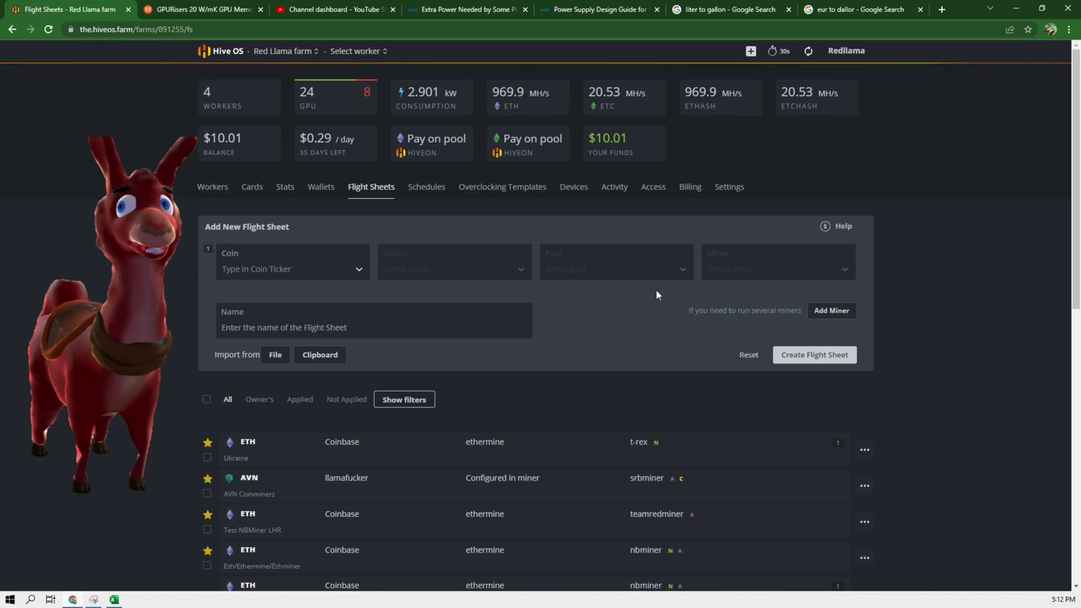
left_click(360, 272)
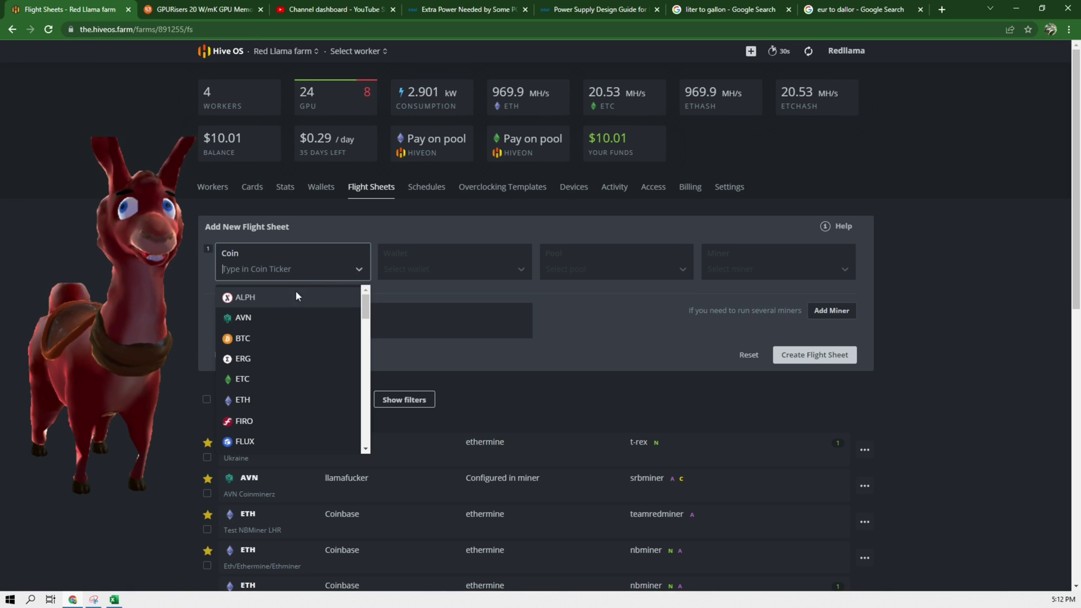
left_click(251, 399)
left_click(521, 269)
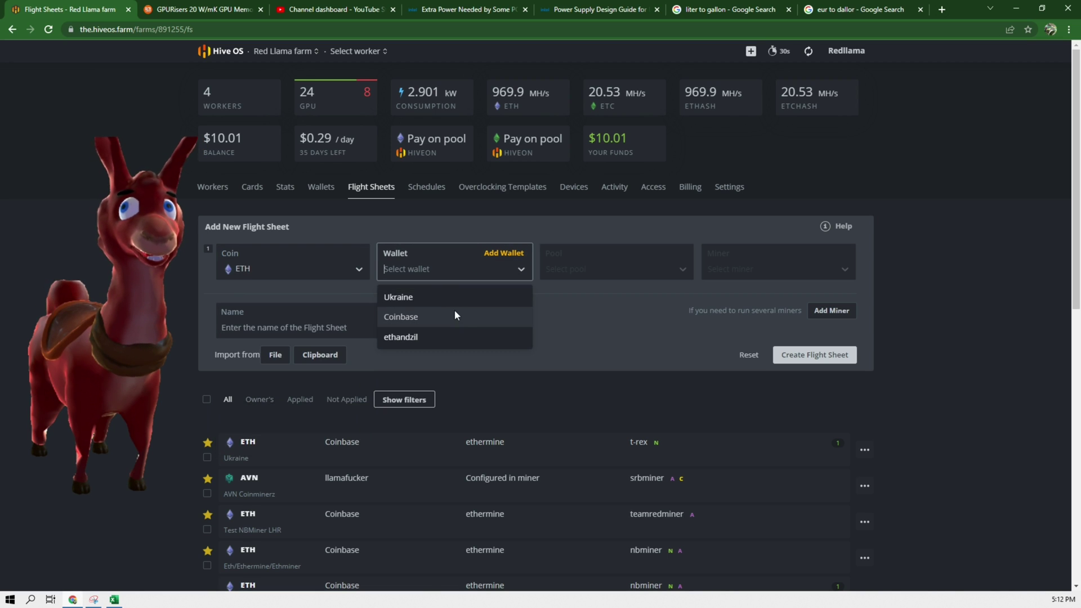
left_click(446, 316)
left_click(664, 271)
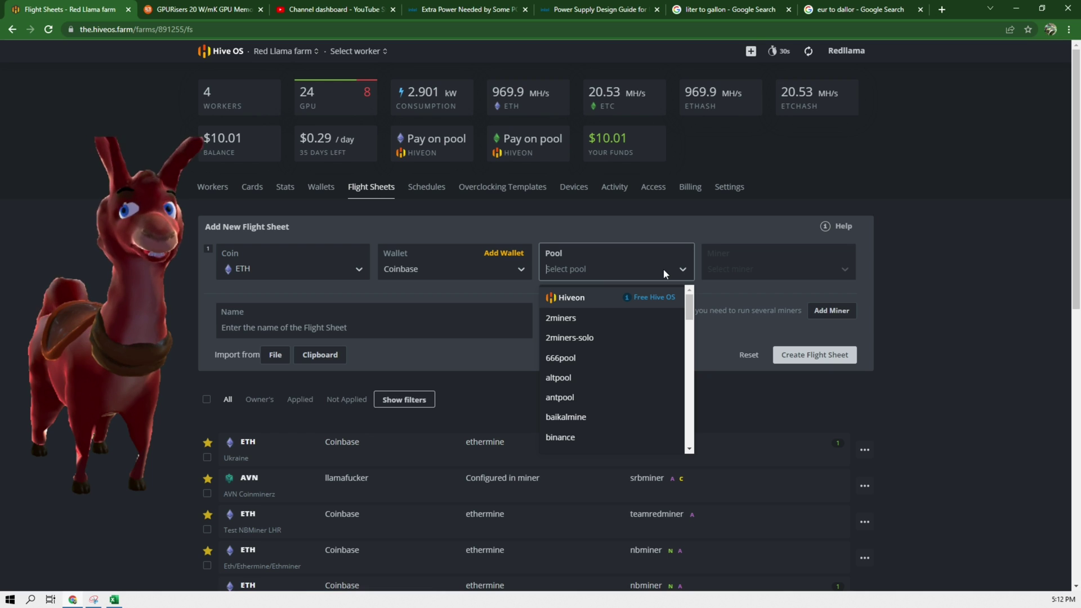
type("et")
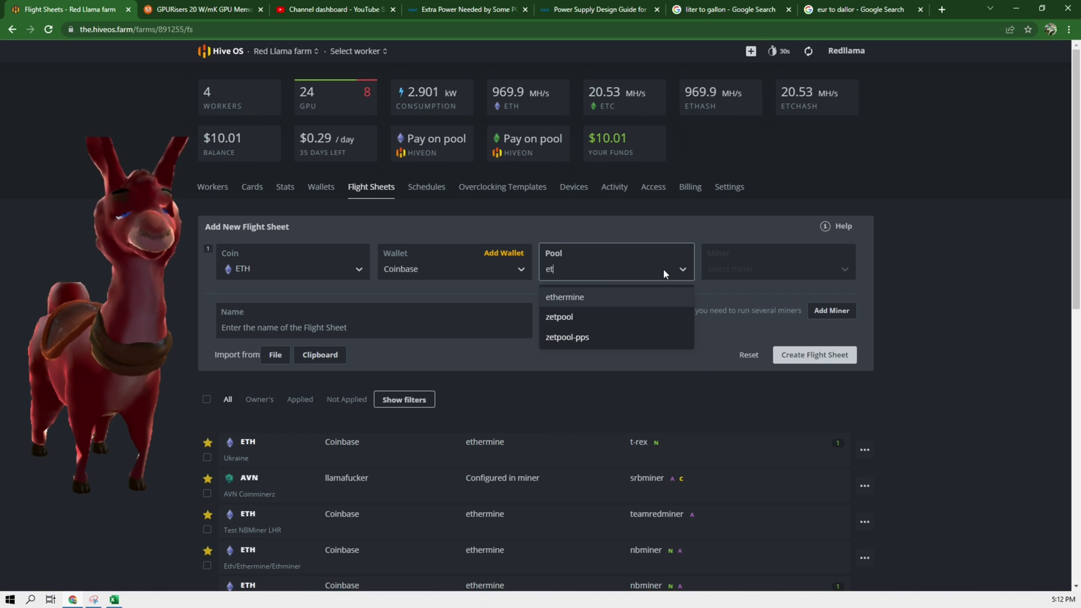
left_click(595, 302)
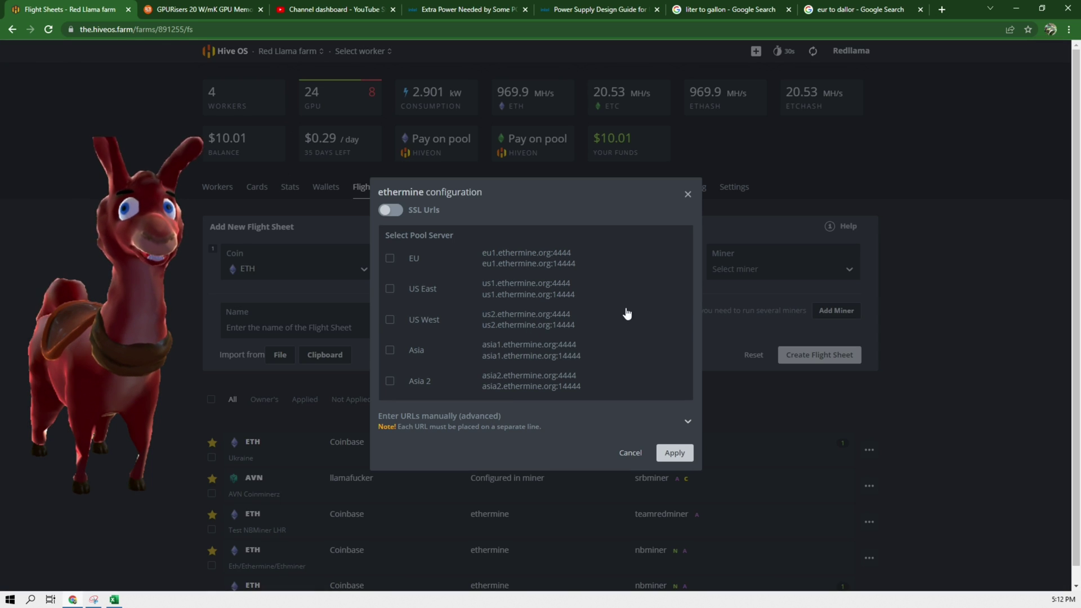
left_click(393, 290)
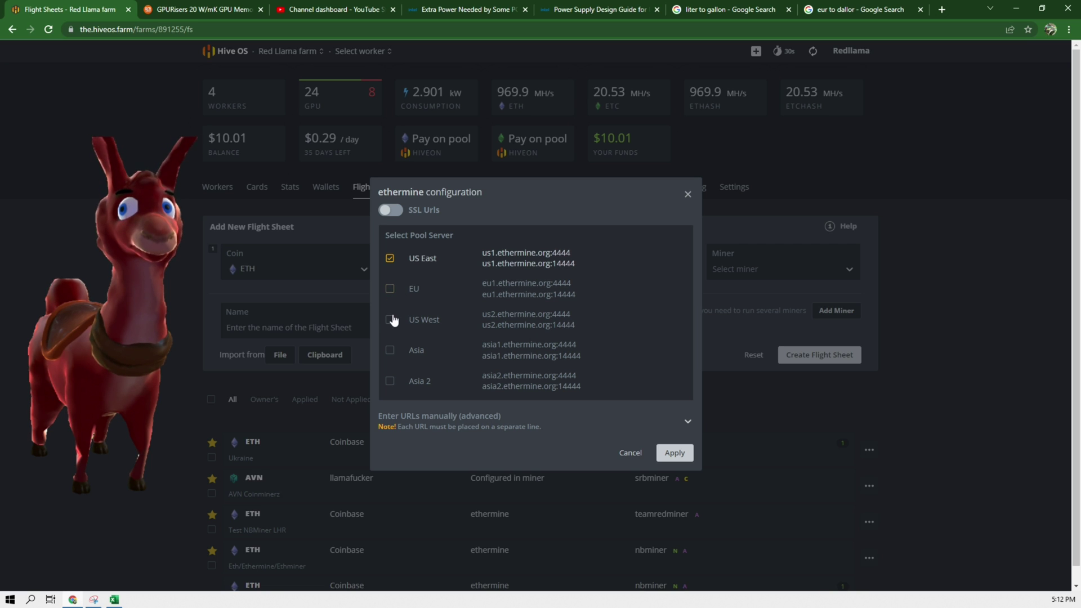
left_click(390, 320)
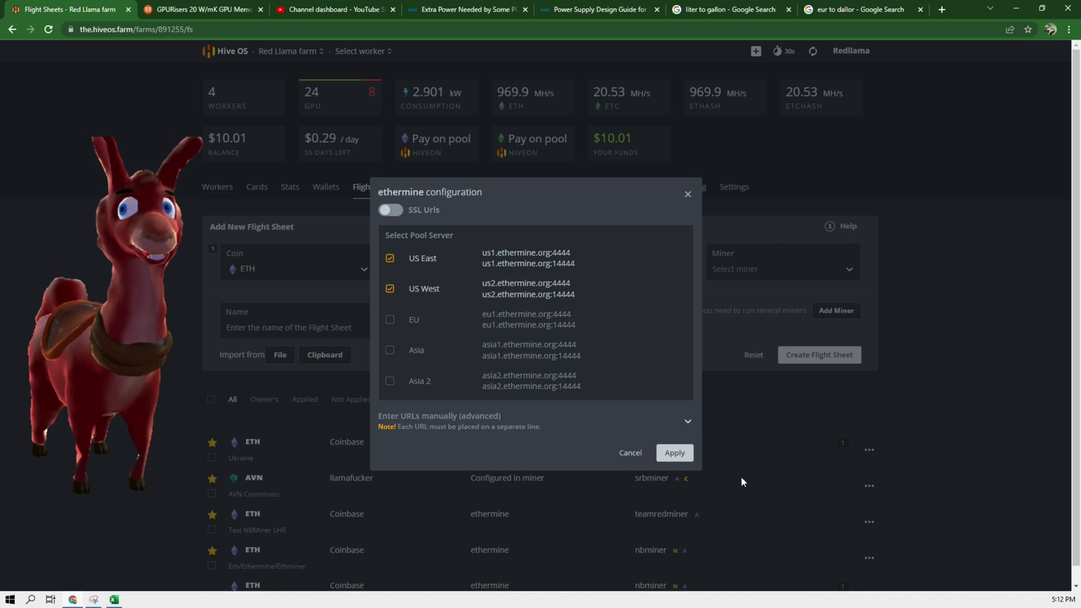
left_click(679, 453)
left_click(782, 271)
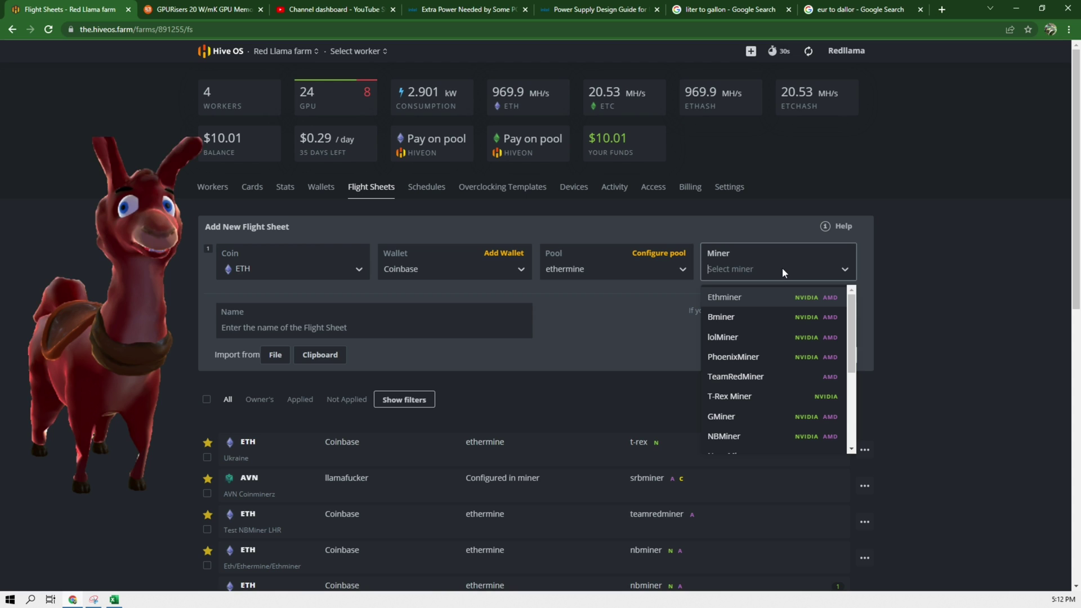
left_click(749, 416)
left_click(822, 252)
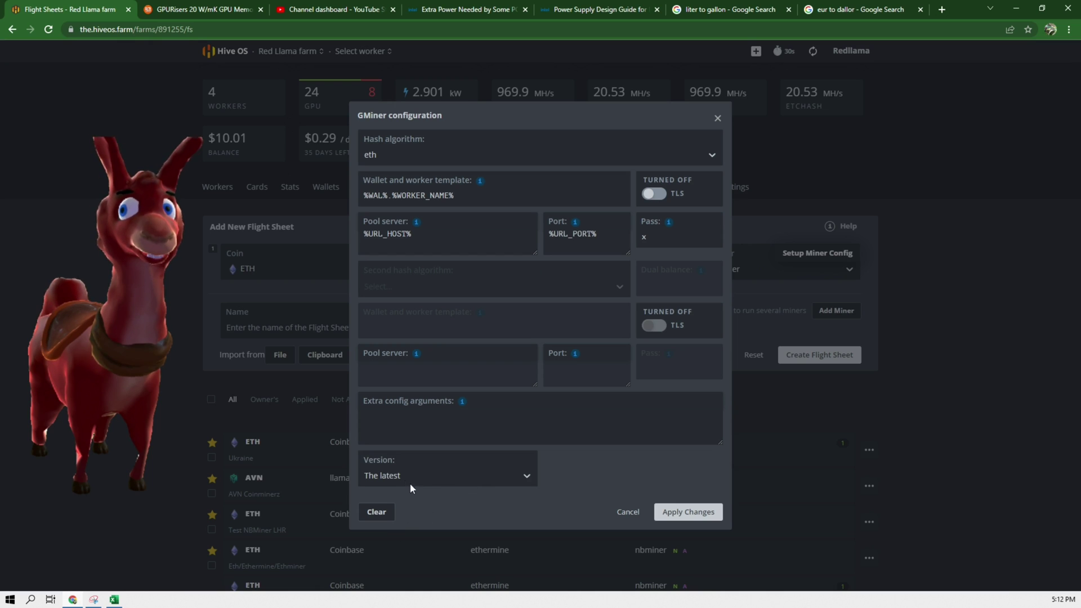
left_click(526, 481)
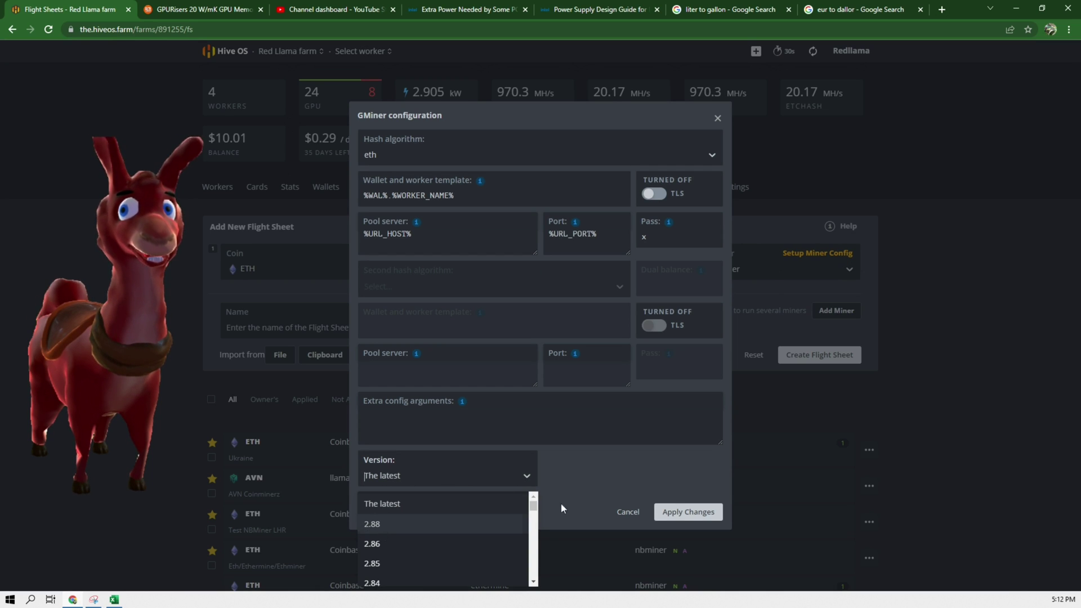
left_click(594, 480)
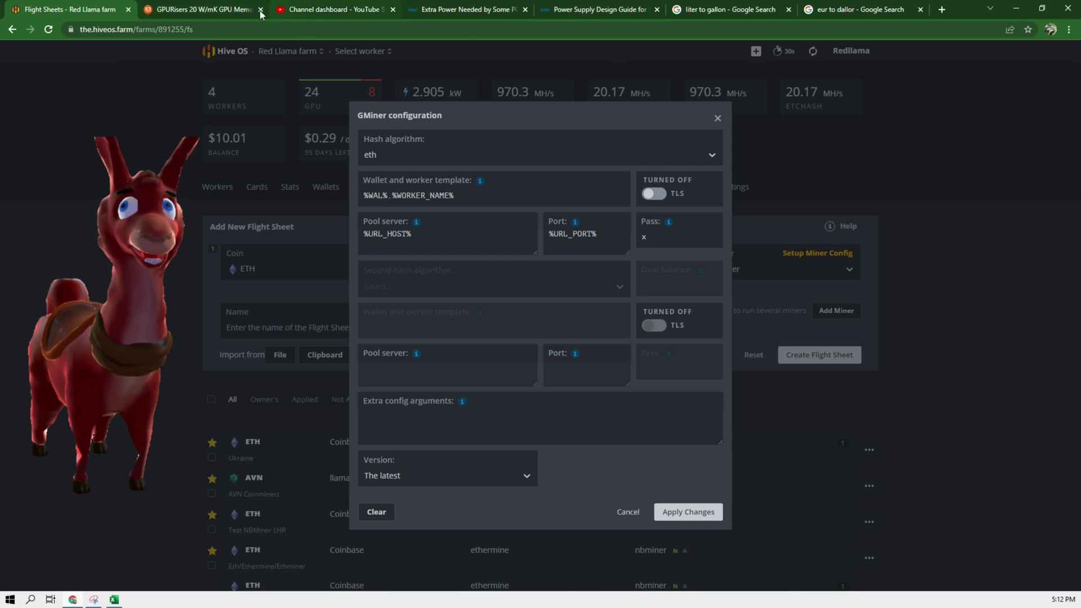
left_click(845, 9)
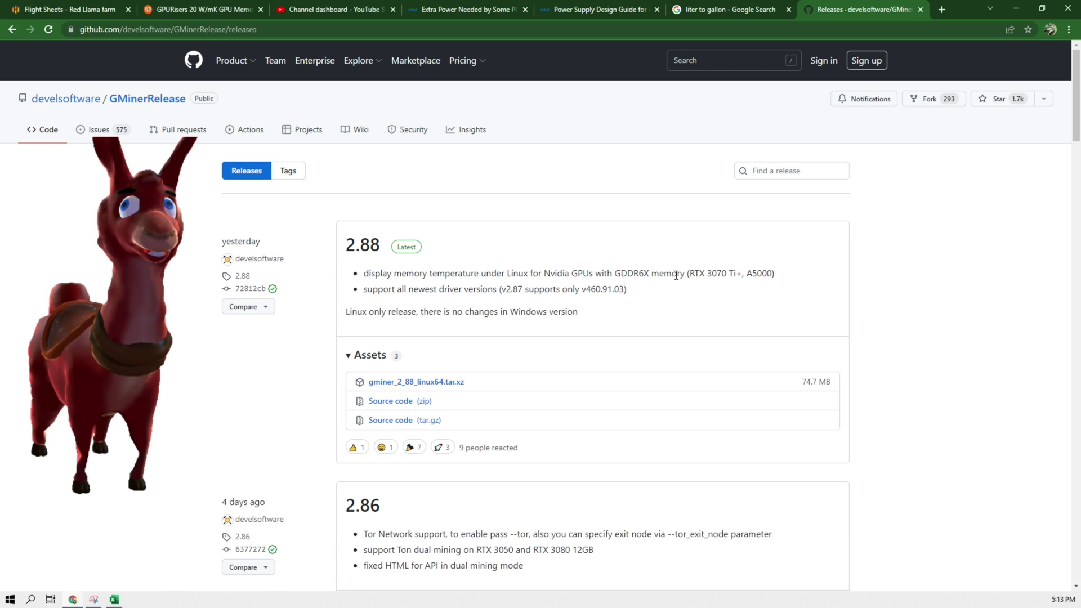
key("ctrl+1")
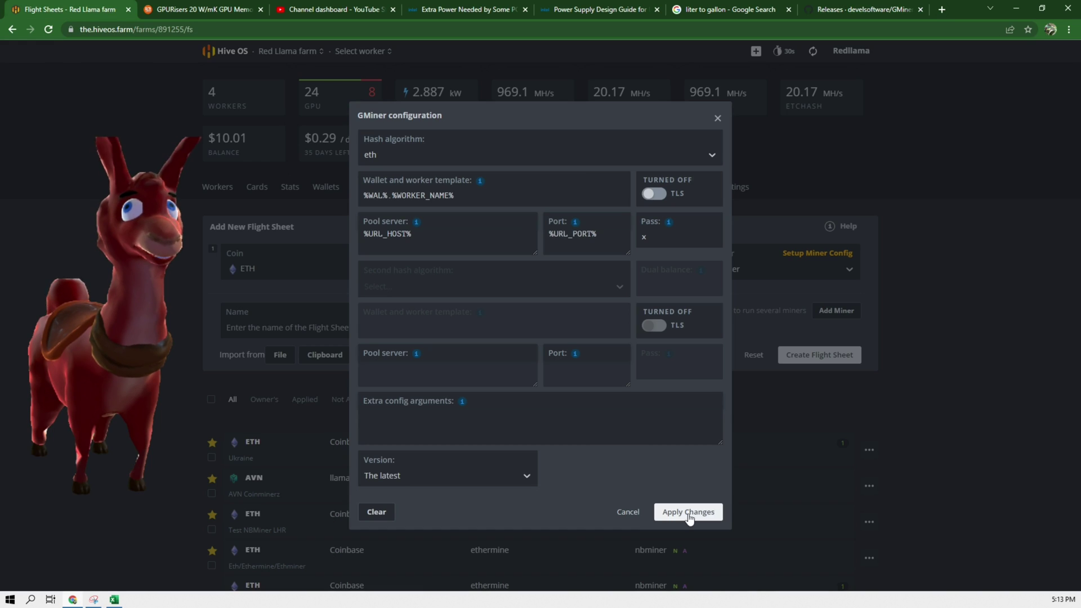
left_click(629, 514)
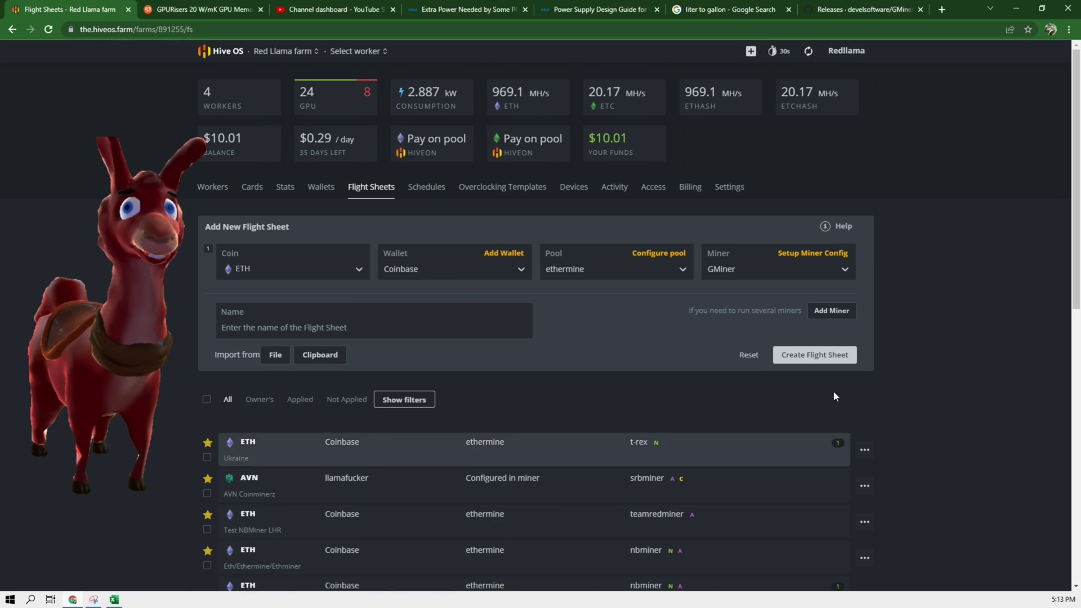
left_click(348, 331)
type("g")
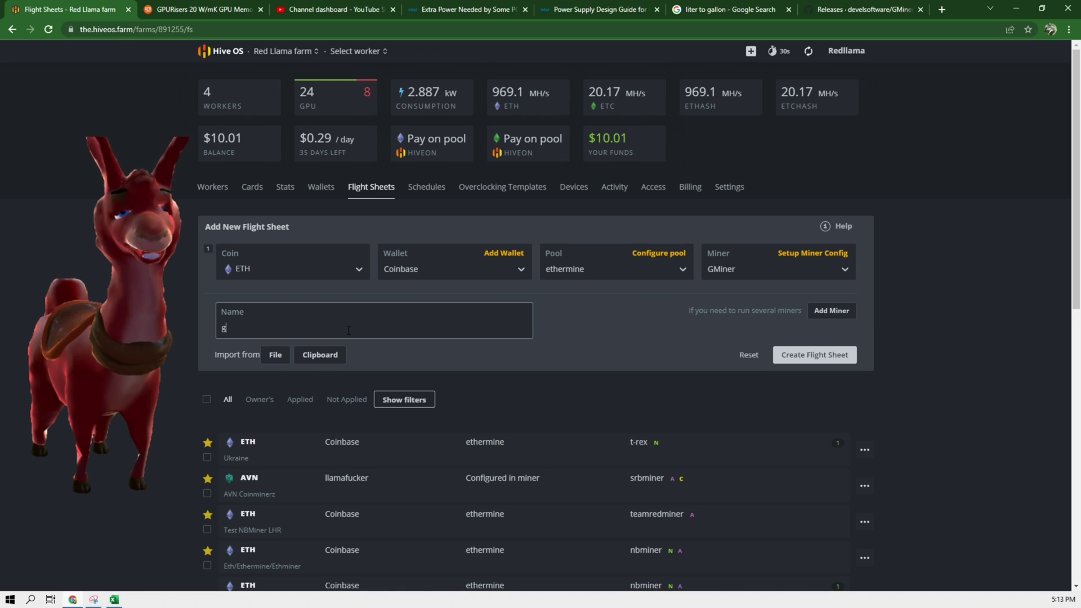
type("miner eth")
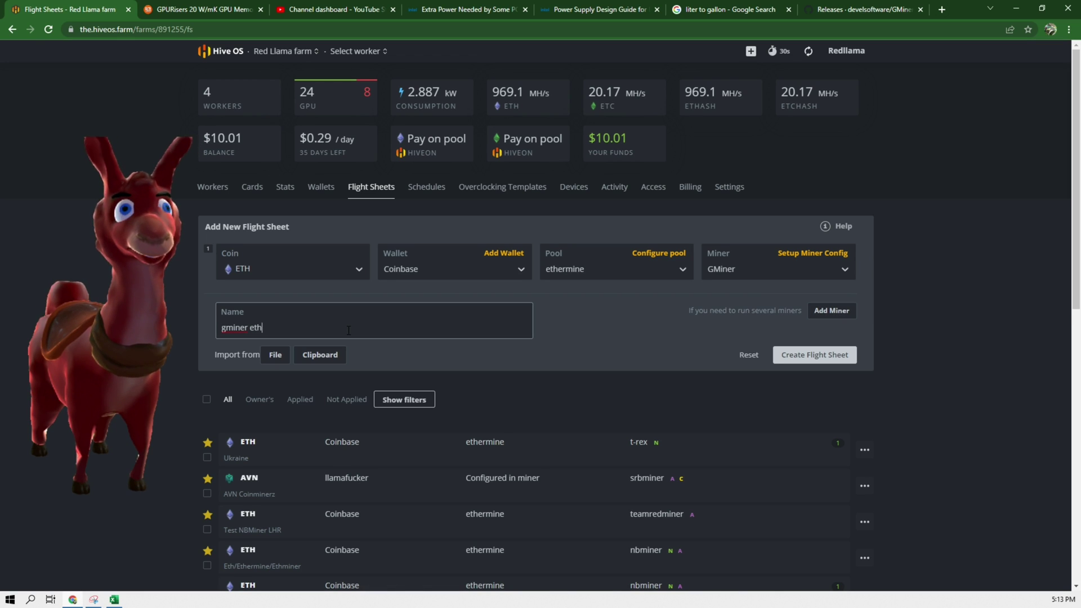
left_click(834, 361)
scroll(834, 361, "up", 10)
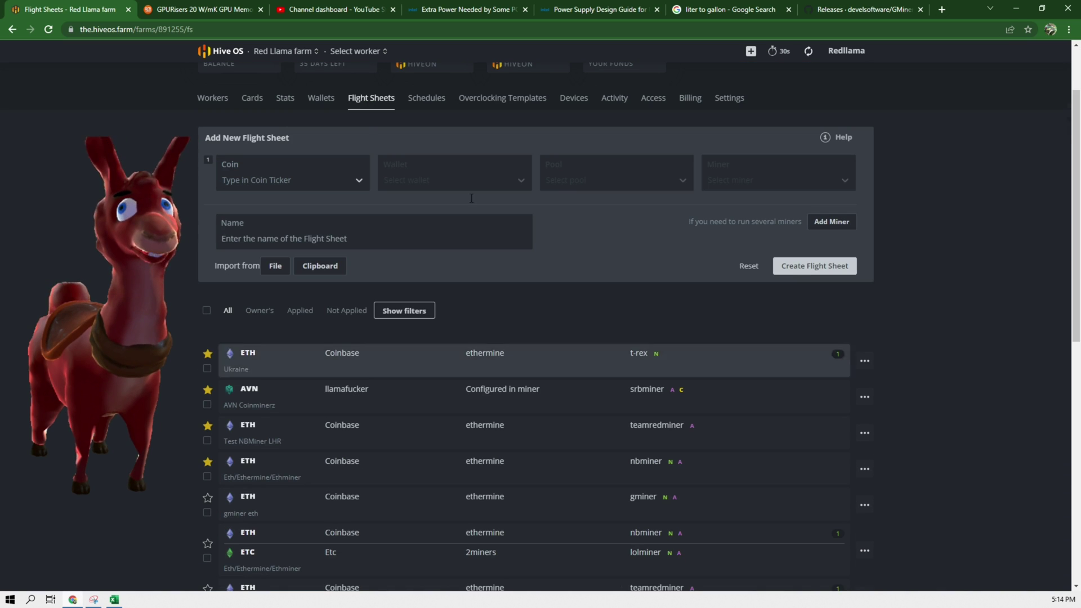
left_click(353, 58)
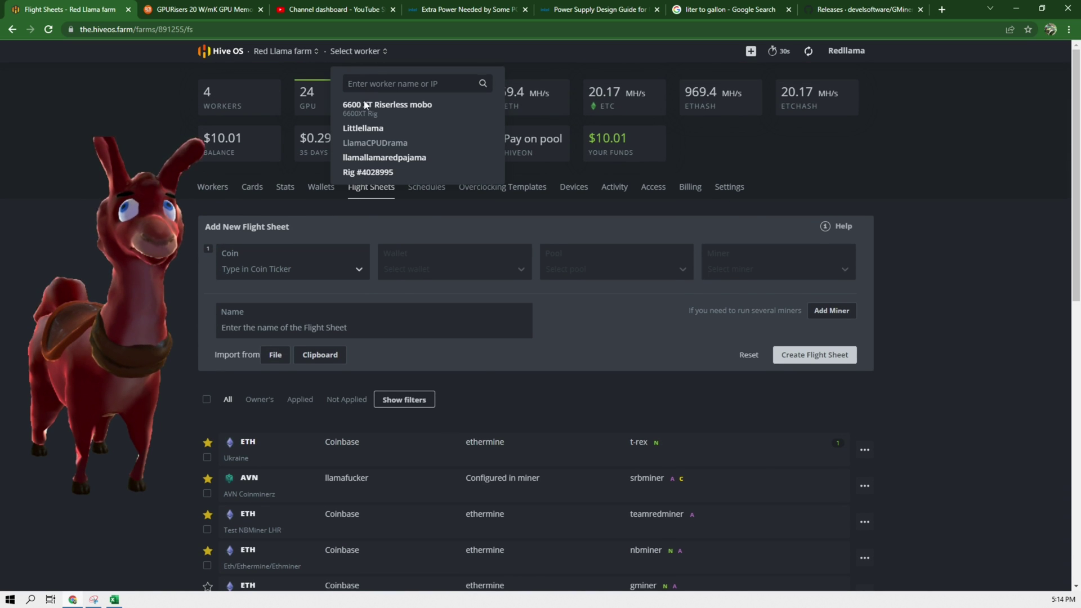
left_click(363, 166)
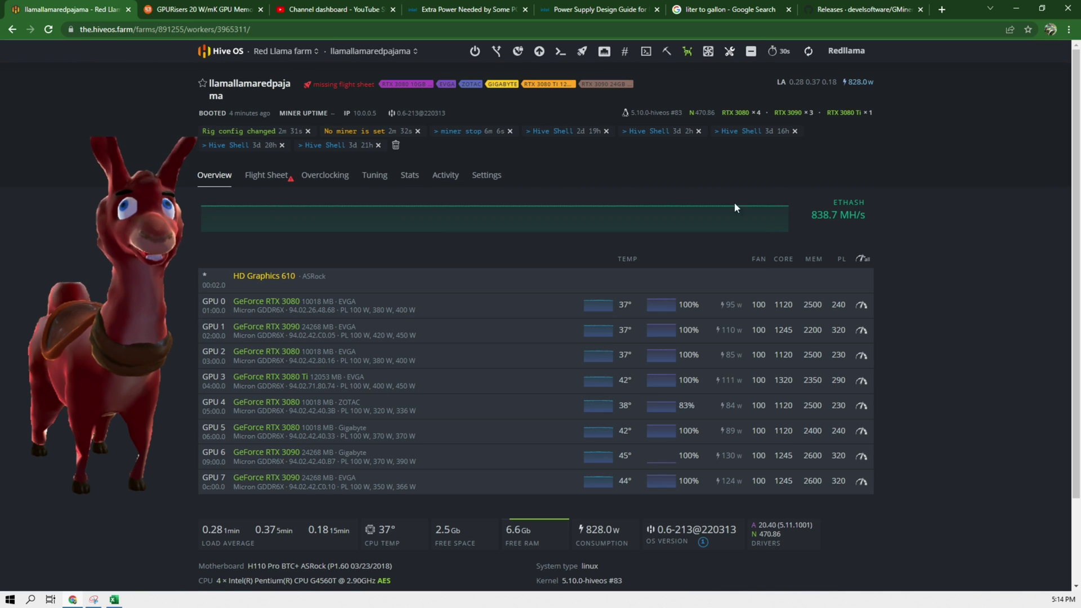
left_click(269, 176)
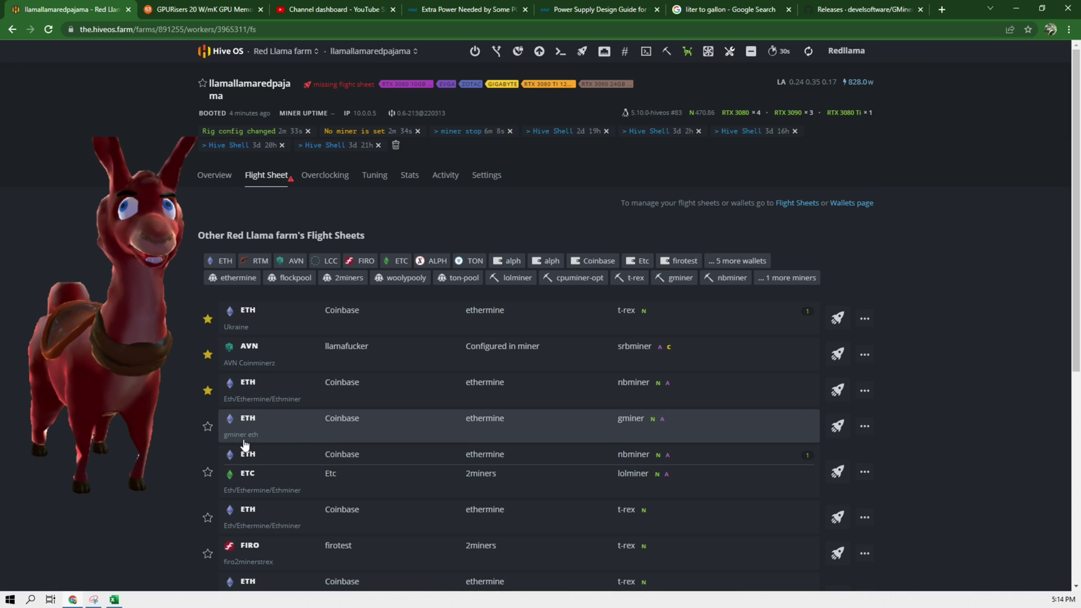
left_click(838, 428)
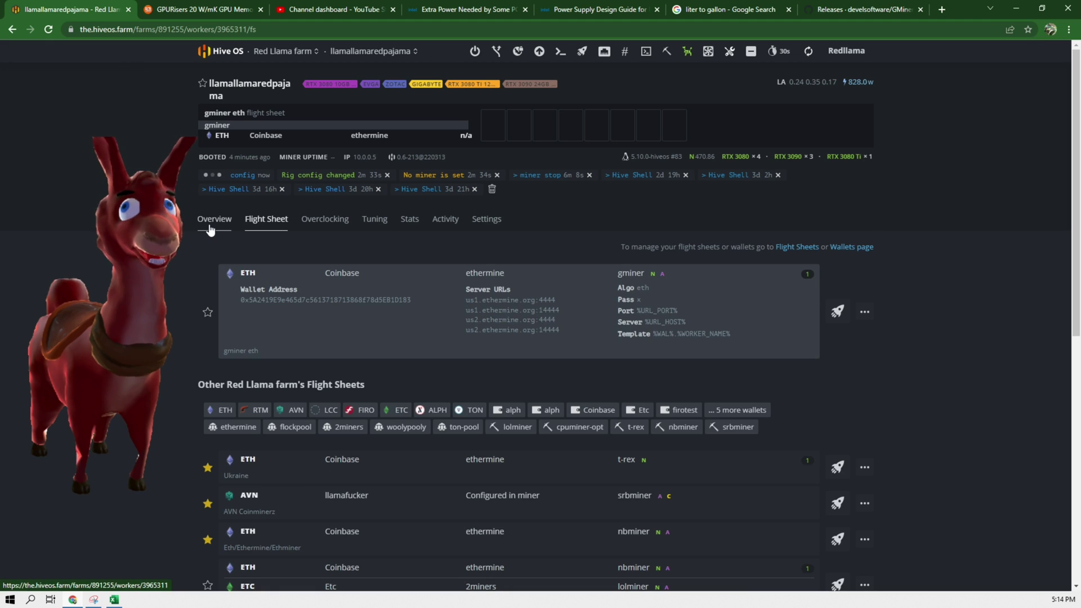
left_click(211, 228)
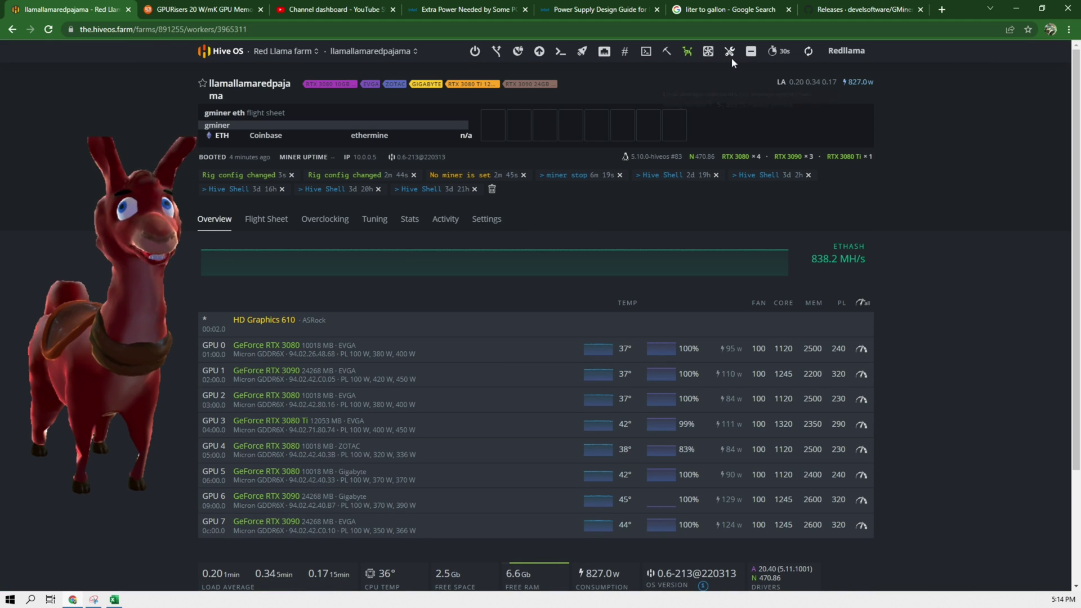
left_click(687, 56)
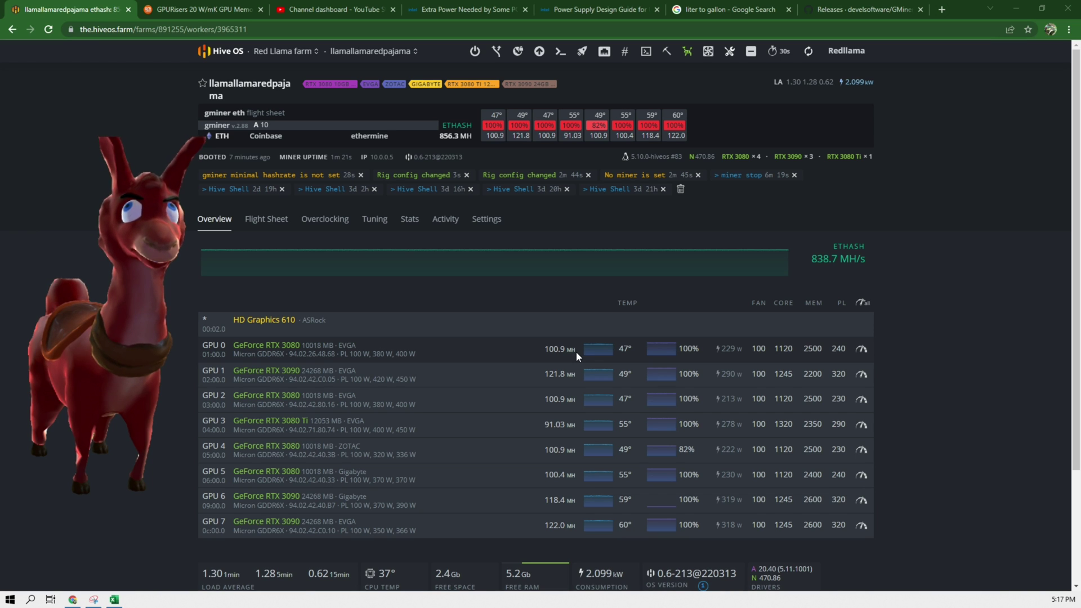
left_click(647, 53)
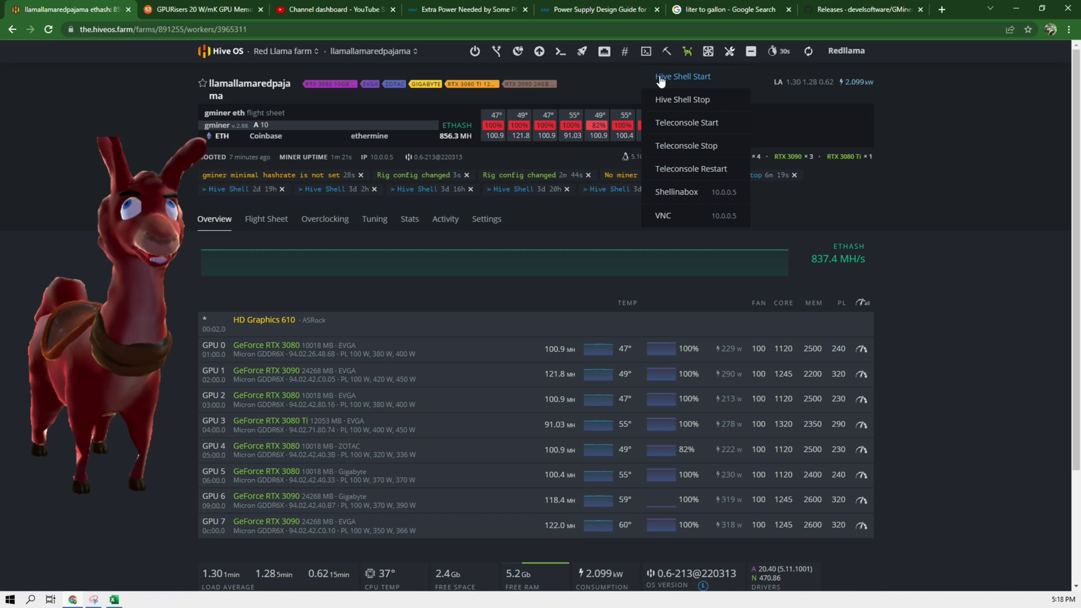
left_click(660, 81)
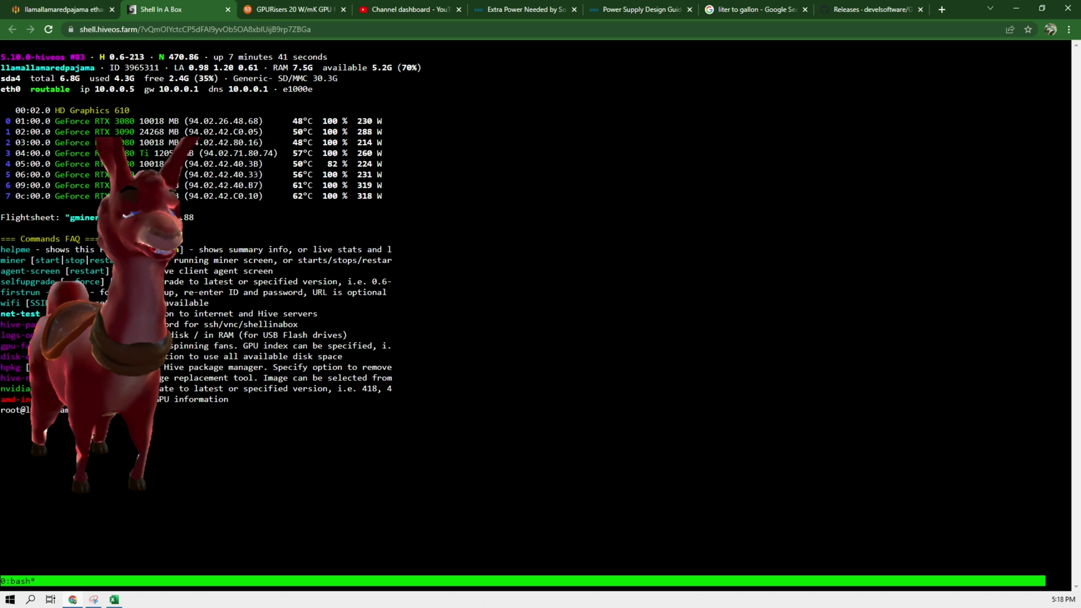
left_click(255, 175)
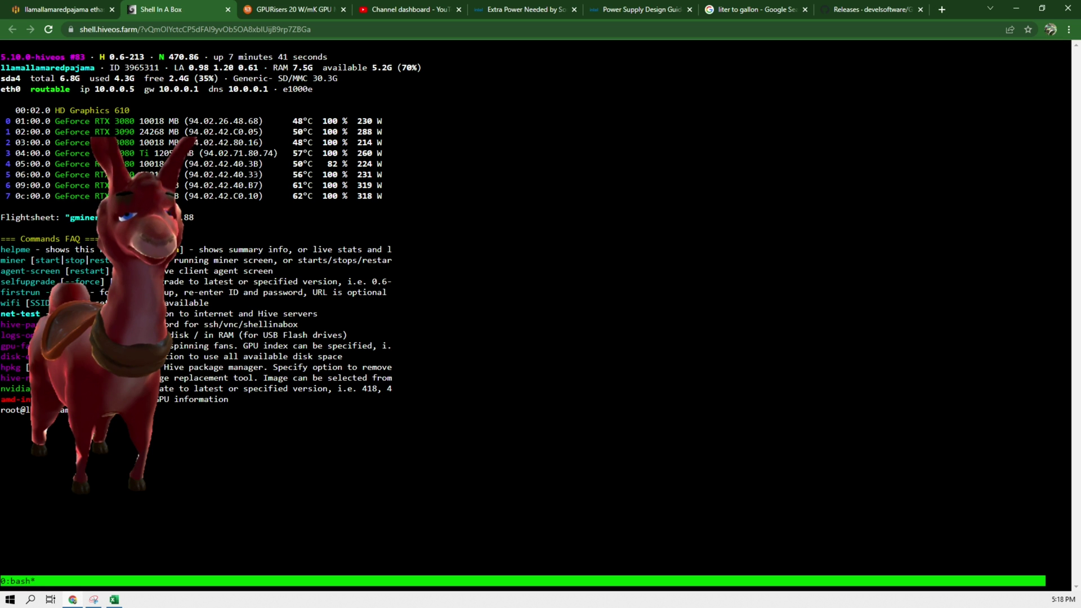
type("miner")
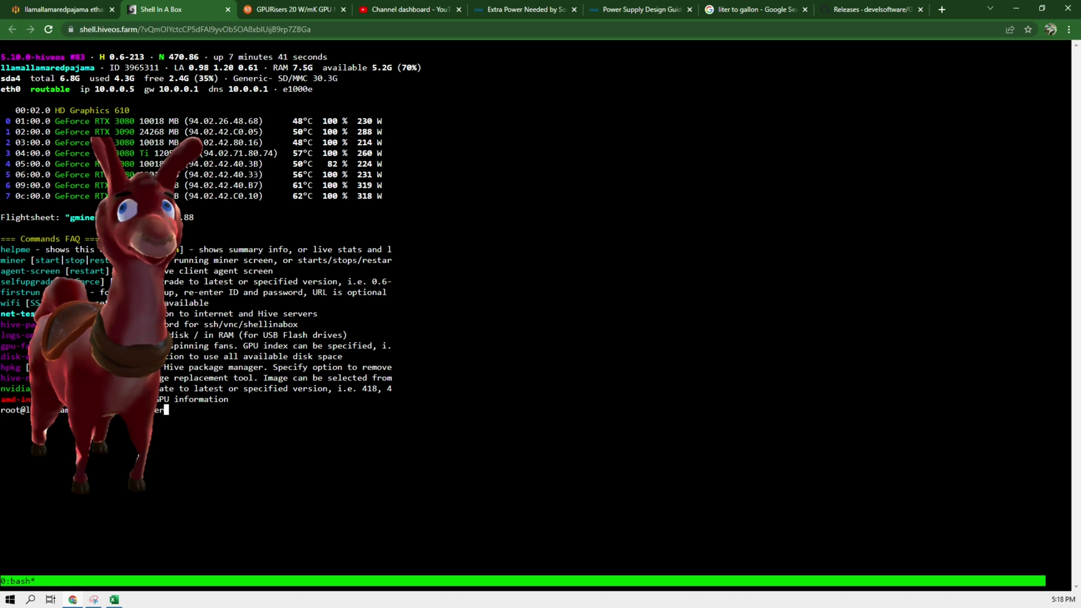
key("Return")
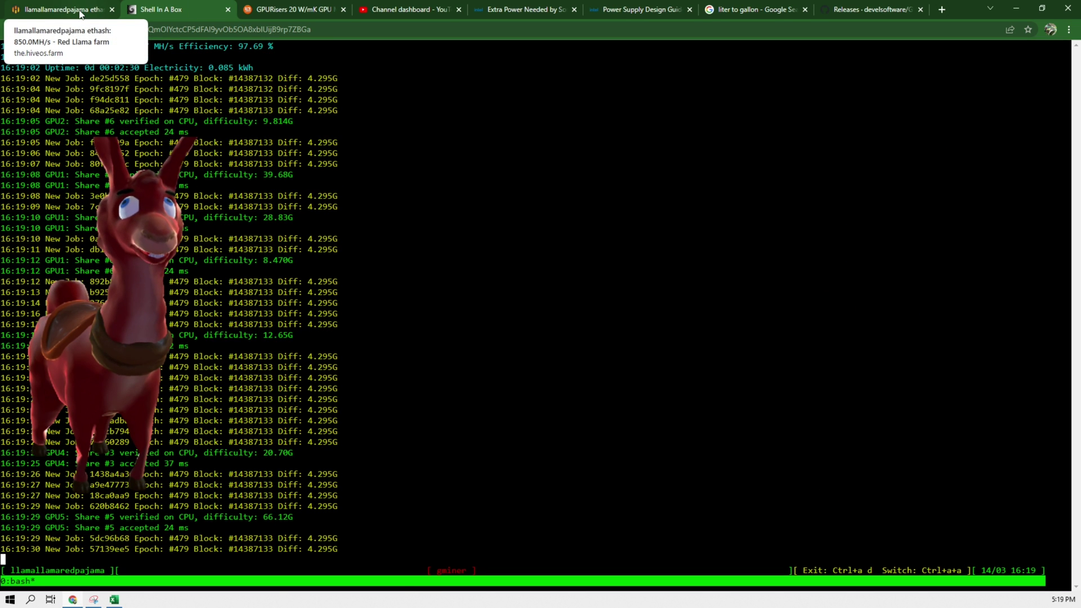
Step: Close the hssh remote-shell notice and return to the GMiner console showing per-GPU core and memory temperatures
left_click(79, 9)
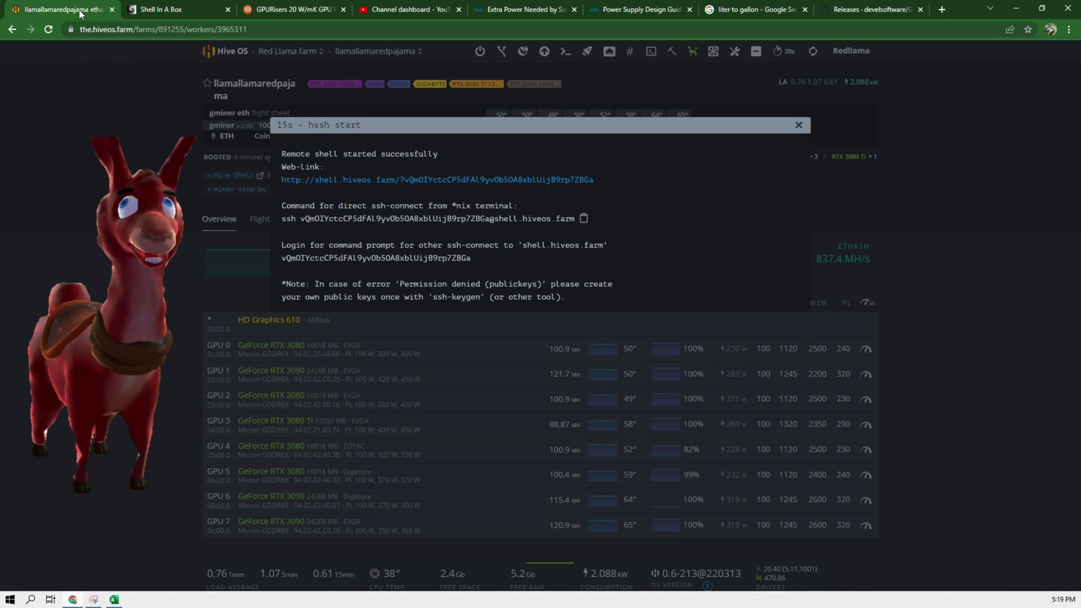
left_click(799, 126)
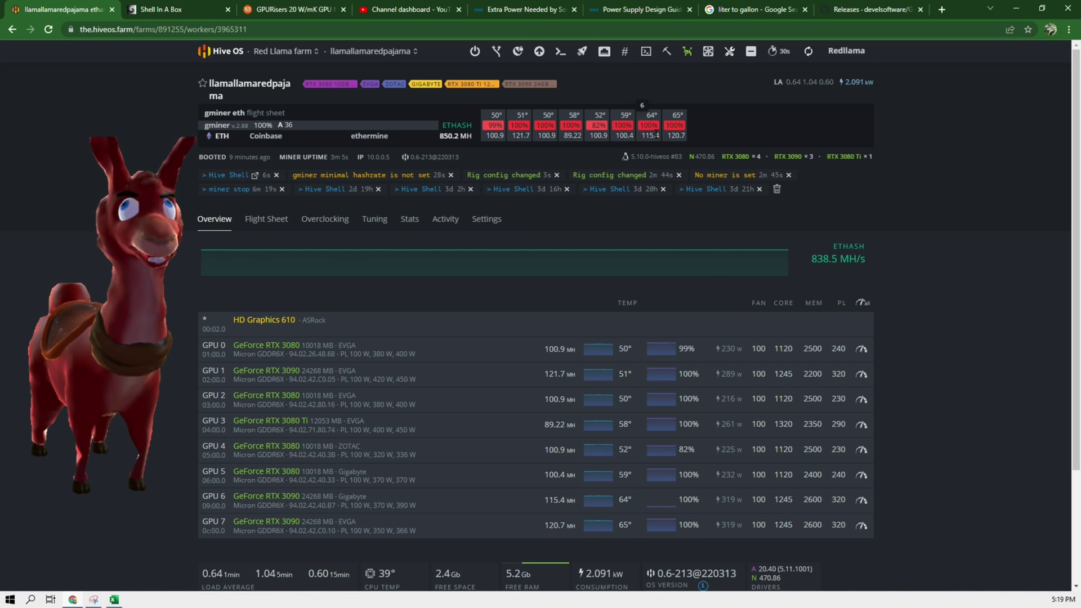
left_click(179, 9)
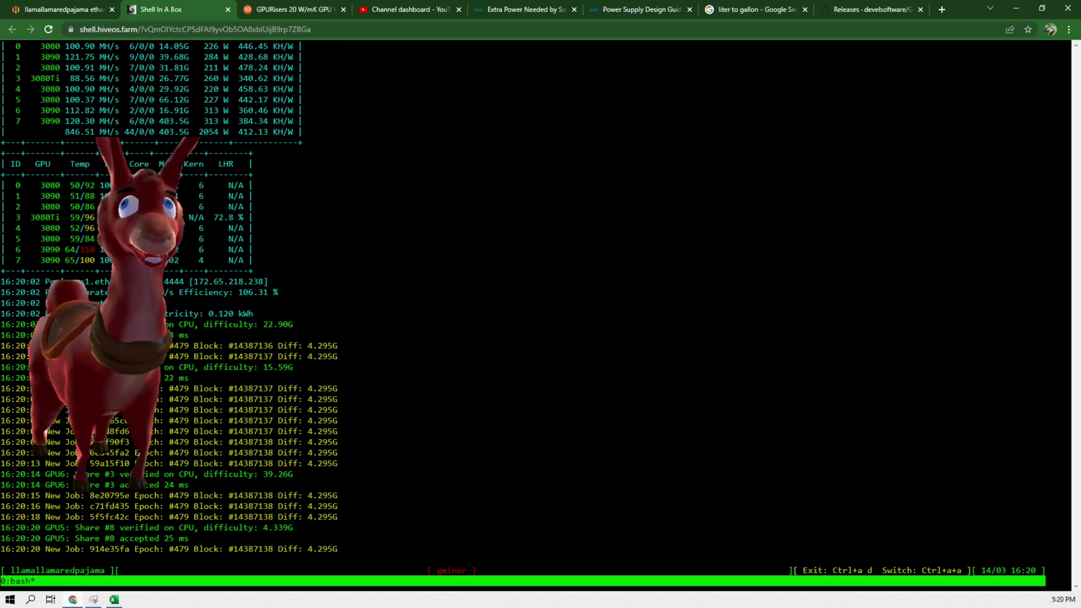
Step: Return to the llamallamaredpajama worker overview showing 838.5 MH/s ethash across eight GPUs
left_click(45, 13)
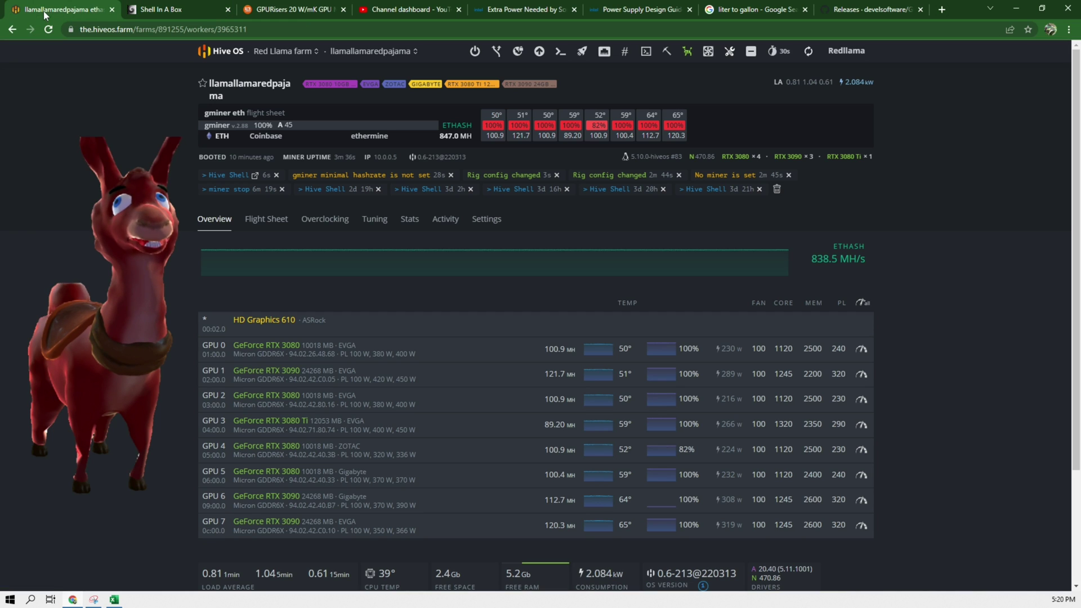